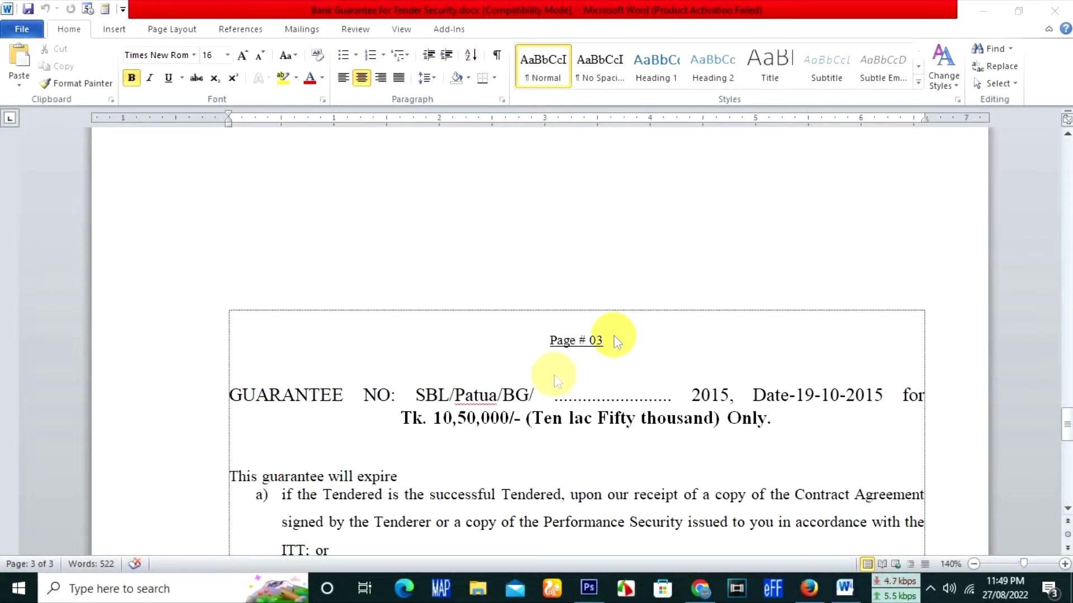
Step: Scroll through the Bank Guarantee for Tender Security document to review its pages
scroll(554, 374, down, 5)
scroll(619, 390, down, 4)
scroll(621, 390, down, 2)
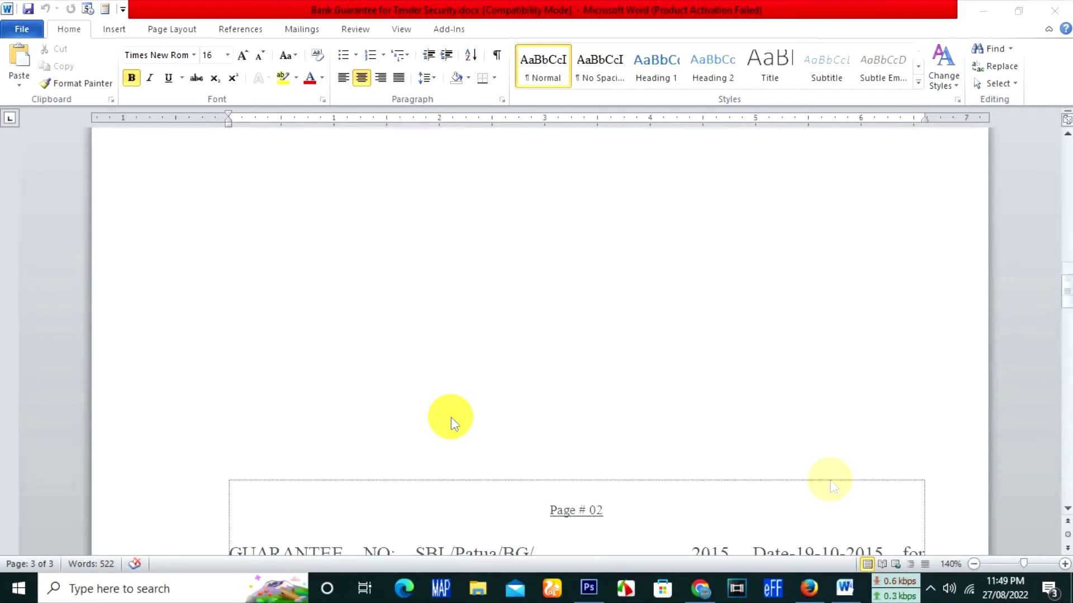
scroll(599, 428, up, 10)
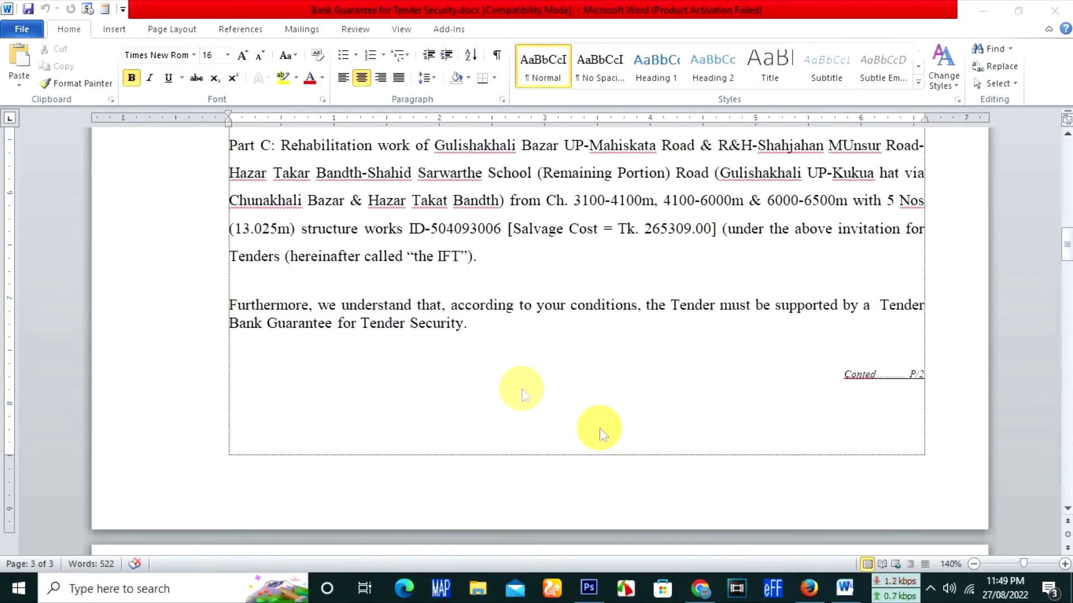
scroll(501, 273, up, 2)
scroll(558, 335, up, 5)
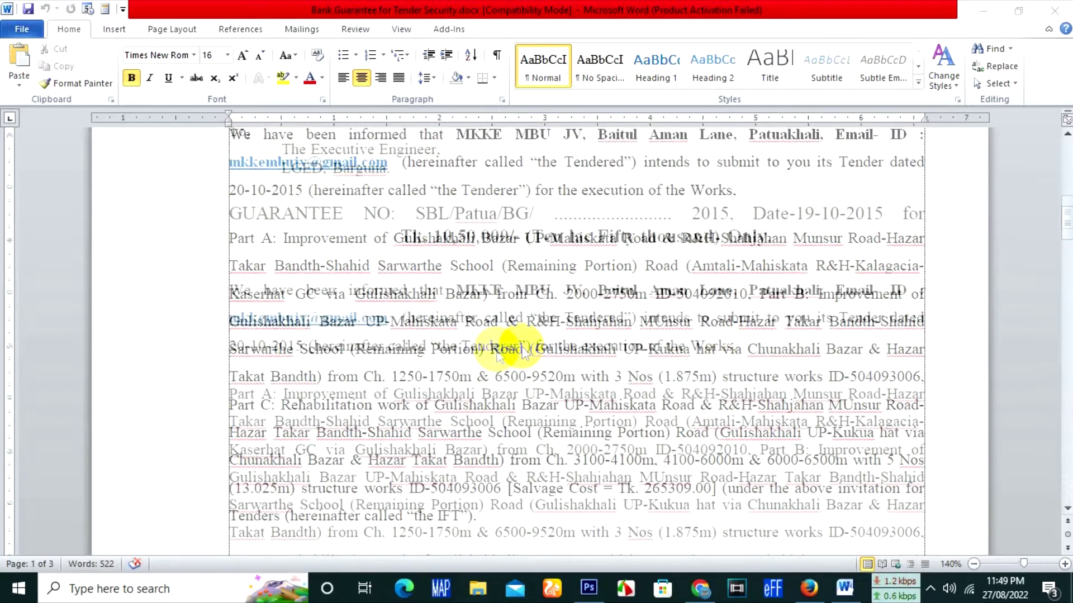
scroll(569, 371, up, 4)
scroll(575, 383, up, 3)
scroll(352, 402, down, 1)
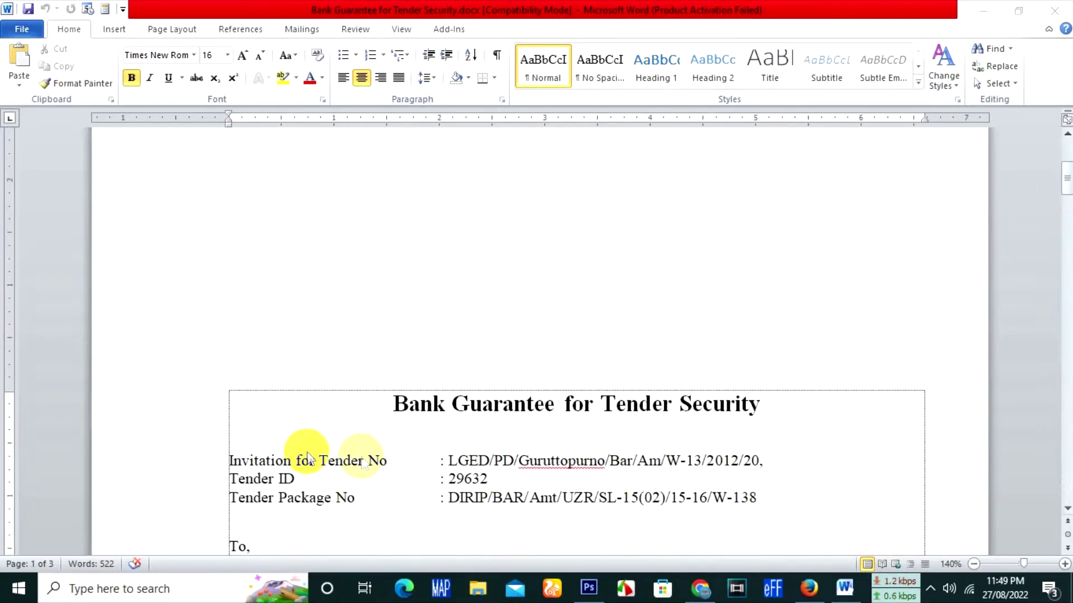
scroll(352, 414, down, 1)
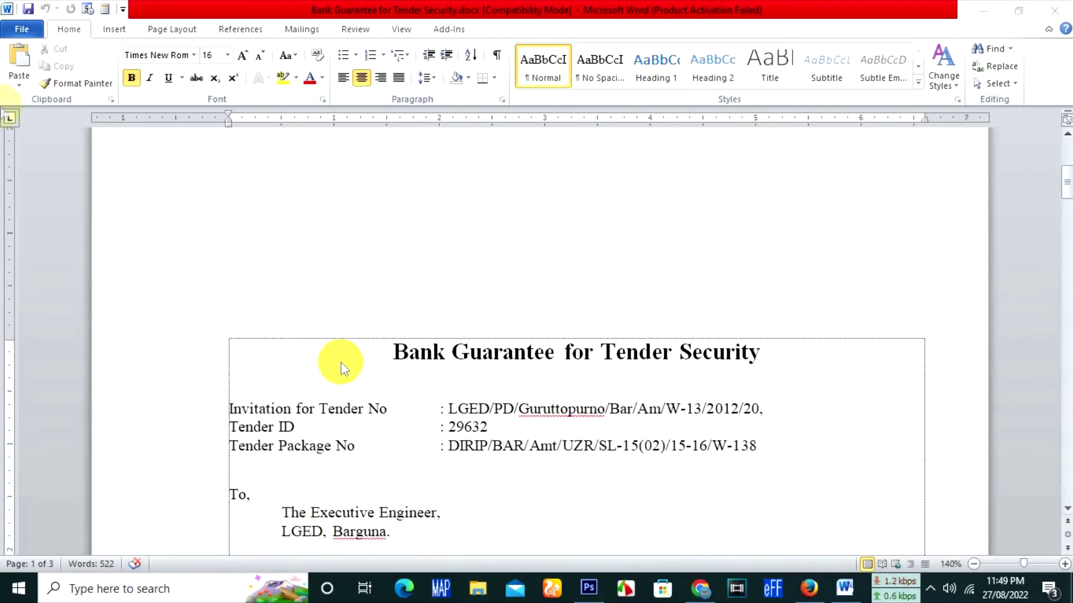
Step: Save the document to the Desktop as 'Bank Guarantee for Tender Security.pdf' and minimize Word
click(24, 29)
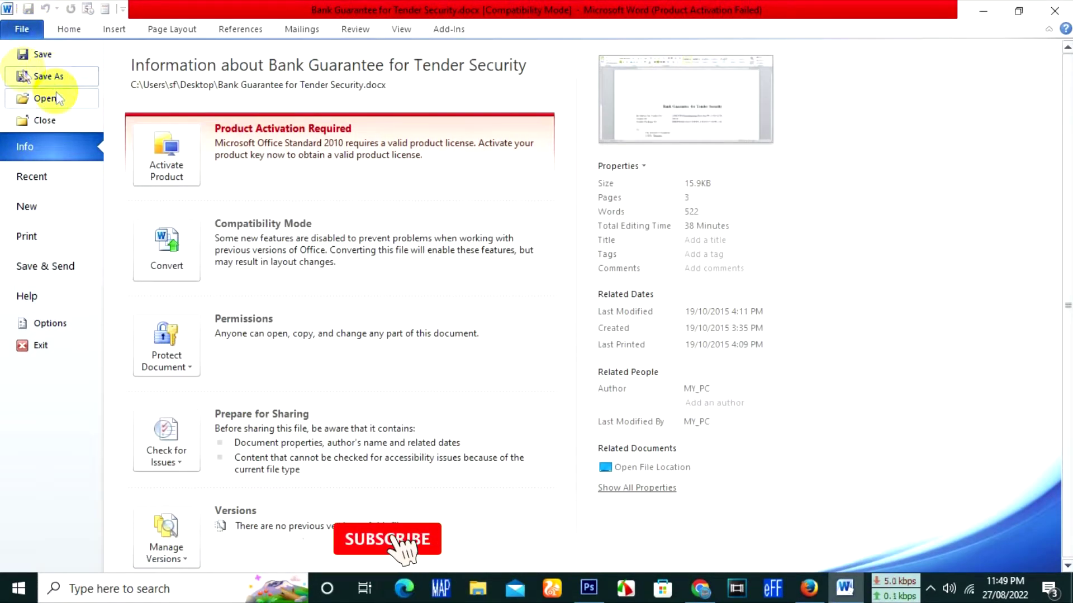
click(43, 77)
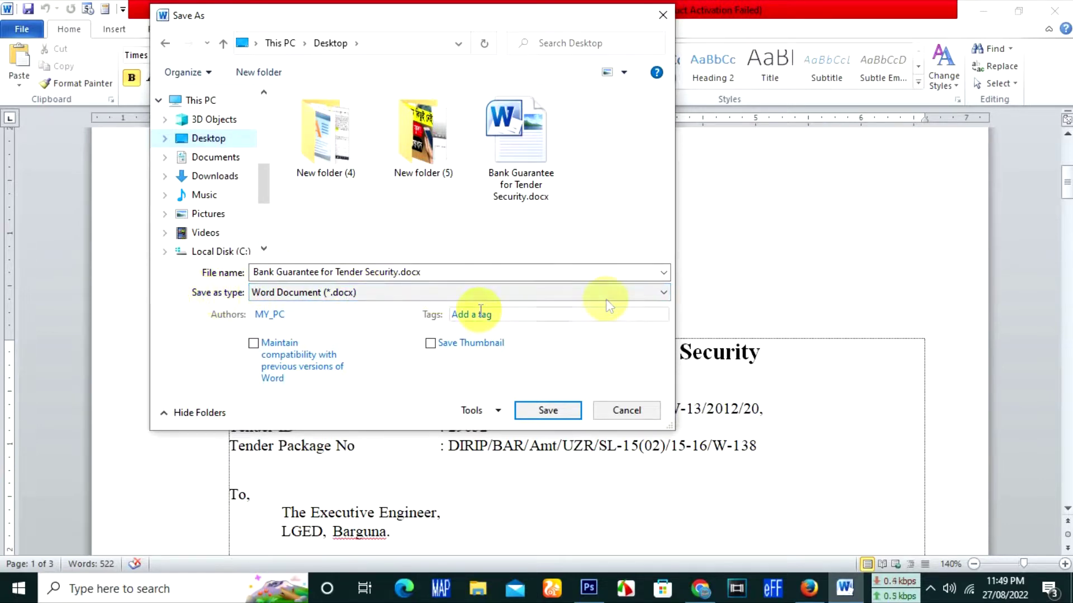
click(626, 295)
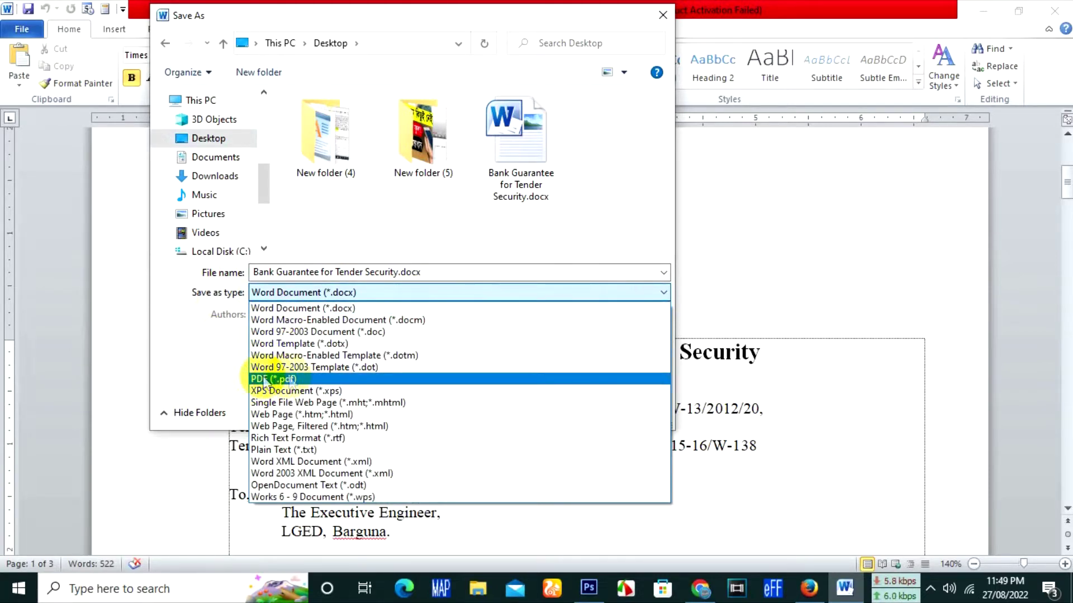
click(259, 380)
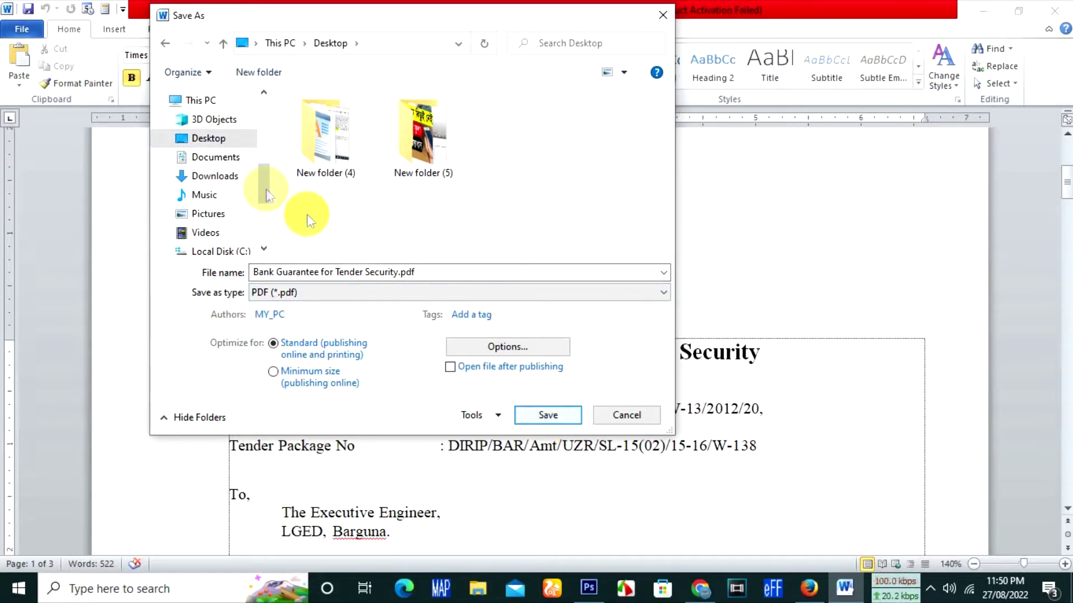
click(549, 416)
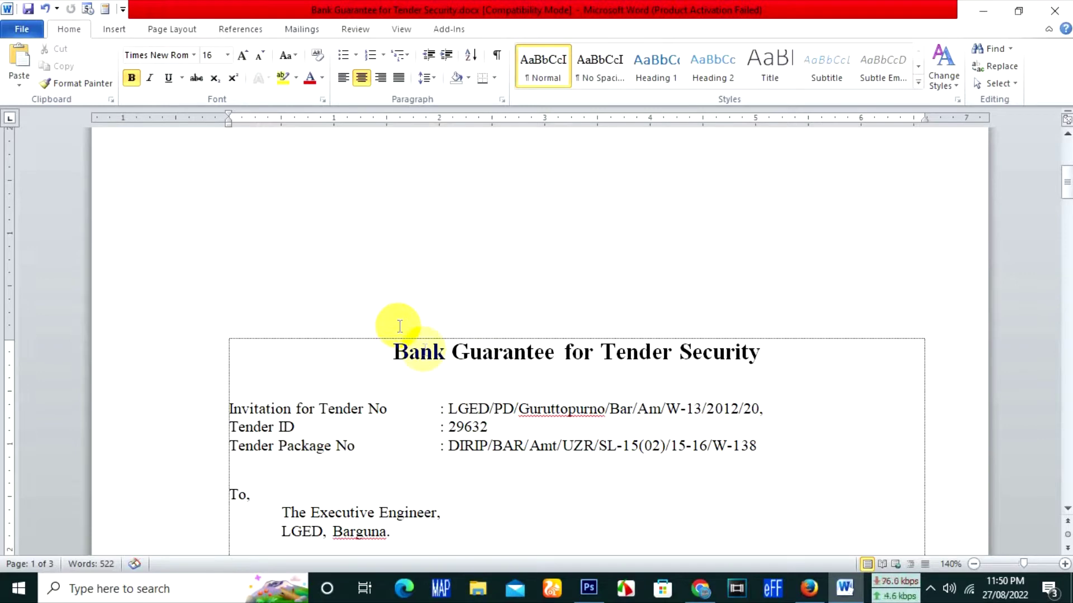
click(985, 12)
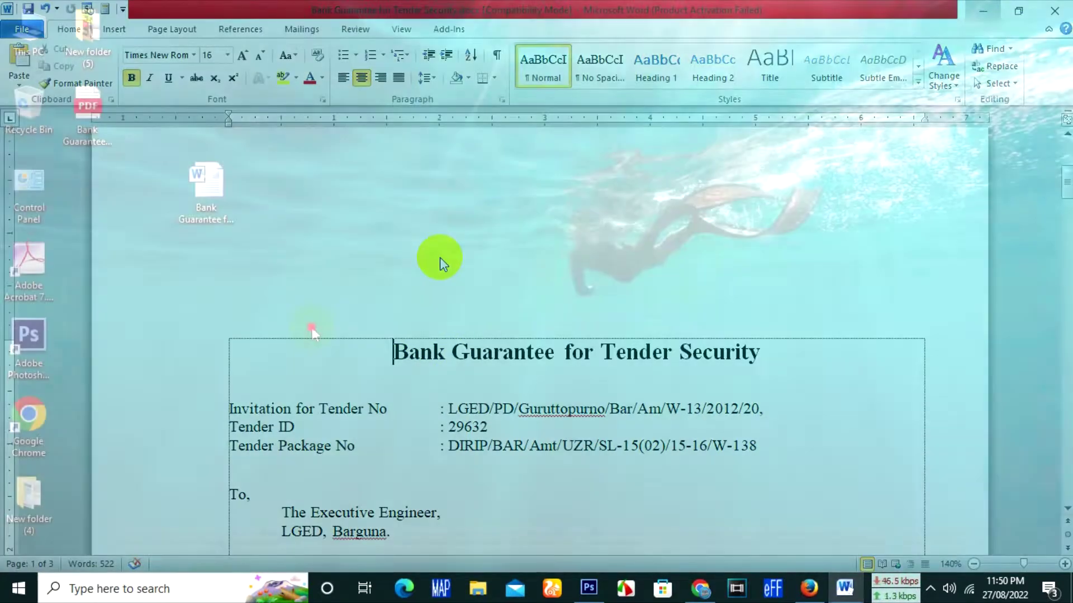
Step: Open the exported PDF in Edge, scroll through its three pages, then close Edge
drag(447, 209, 375, 270)
double_click(327, 202)
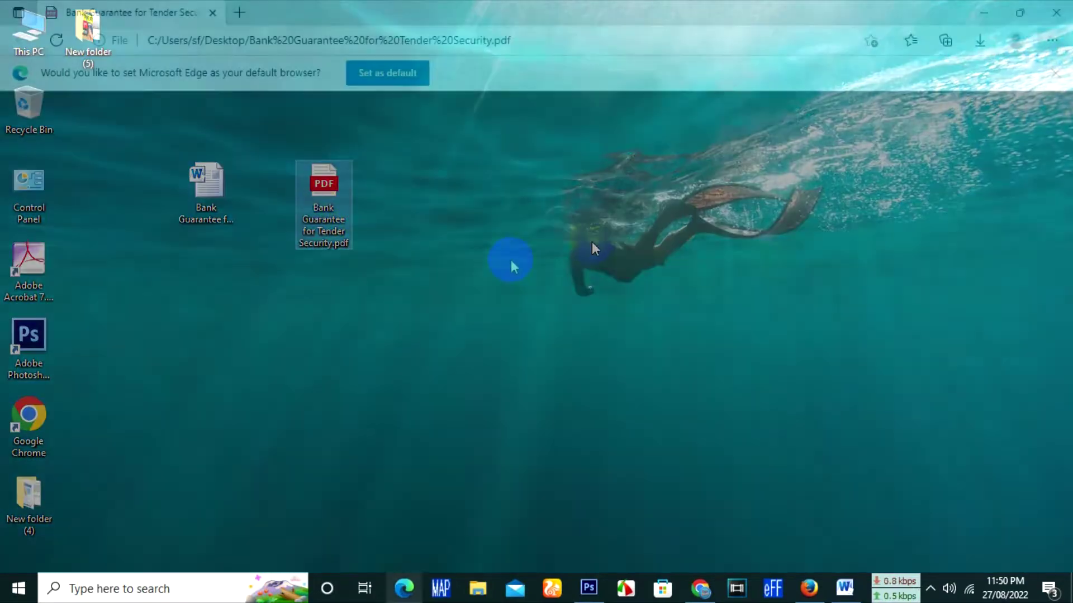
scroll(544, 296, down, 5)
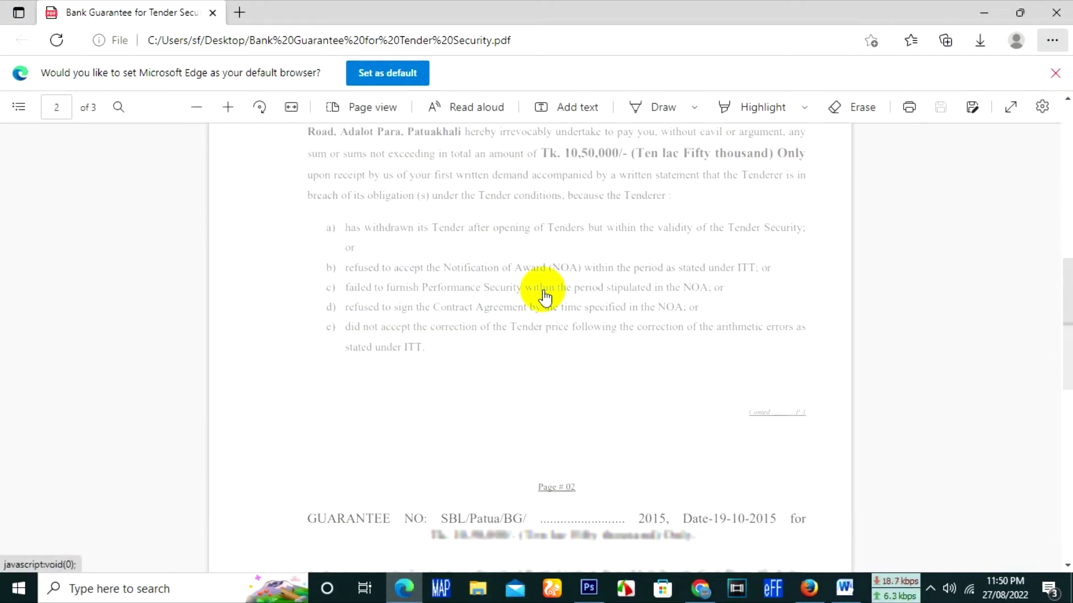
scroll(544, 294, down, 5)
scroll(508, 287, down, 5)
scroll(500, 282, down, 5)
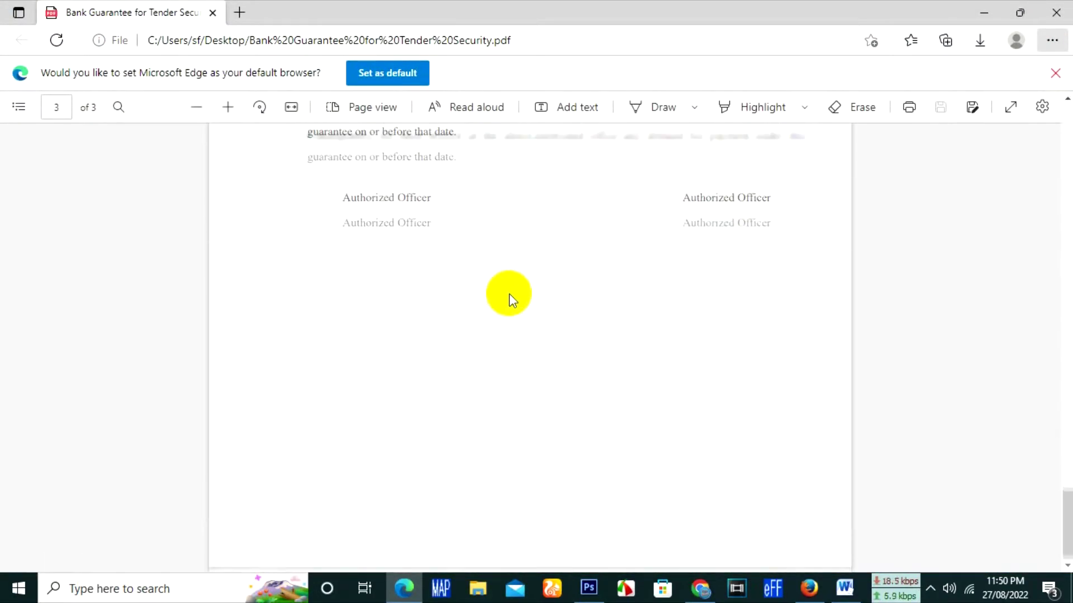
scroll(509, 293, up, 10)
scroll(508, 293, up, 3)
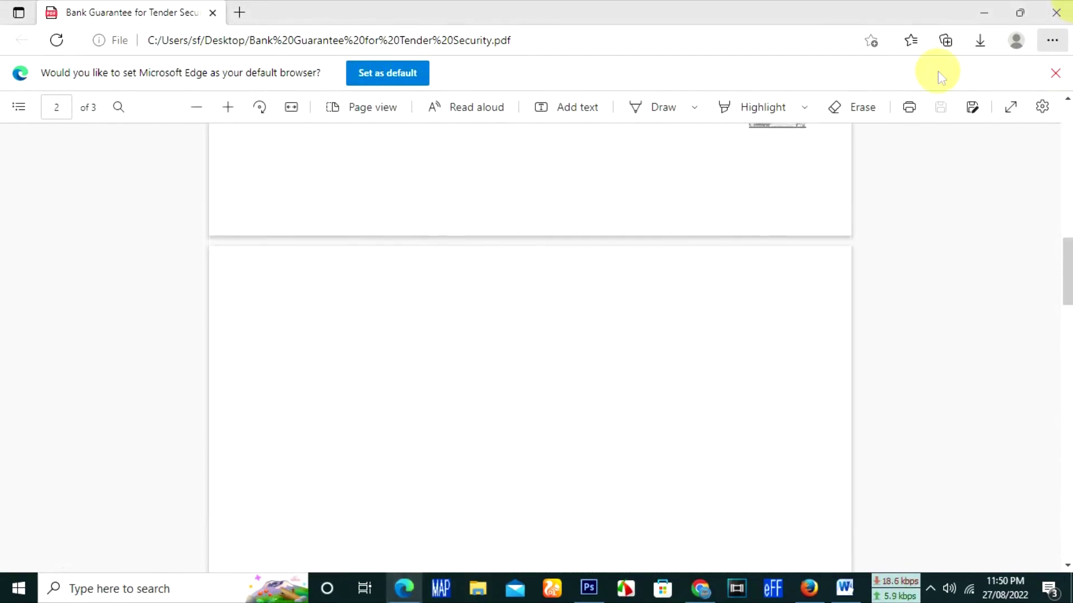
click(1064, 14)
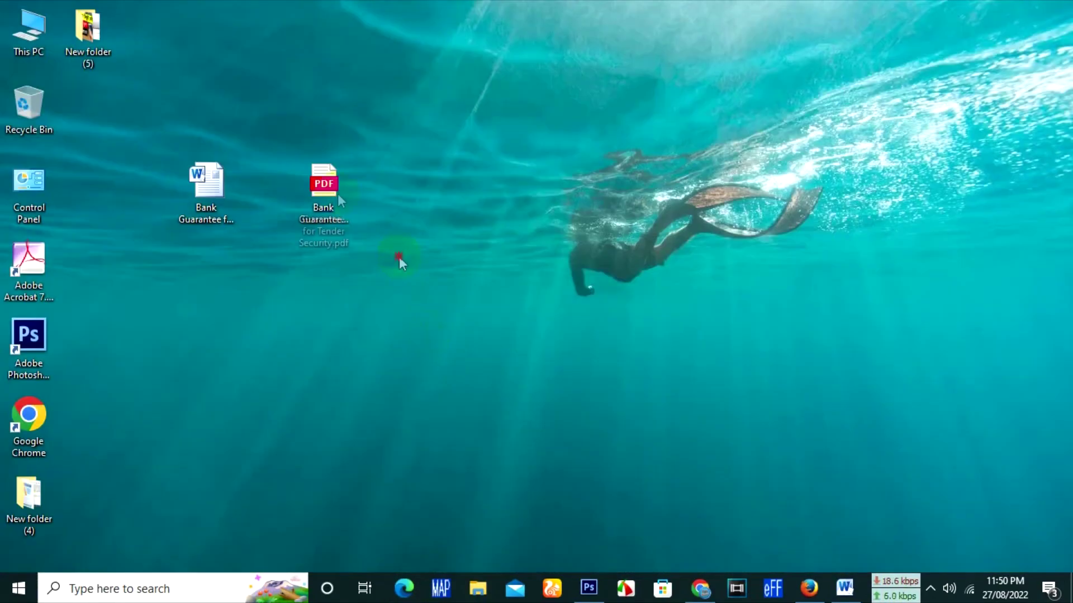
Step: Move the PDF icon to the desktop's top row and restore the Word window
drag(323, 190, 323, 46)
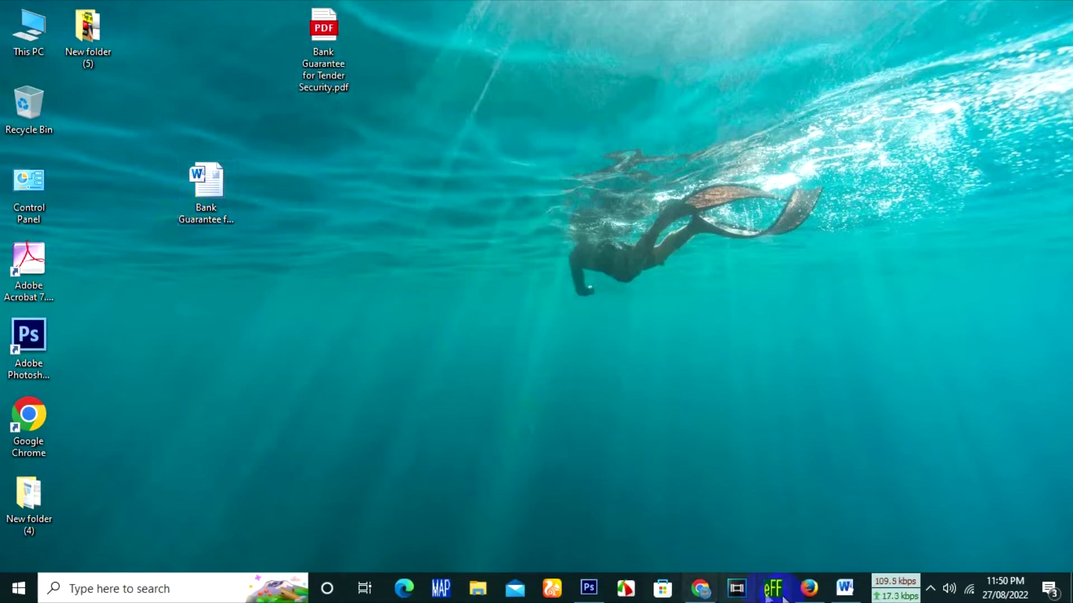
click(845, 588)
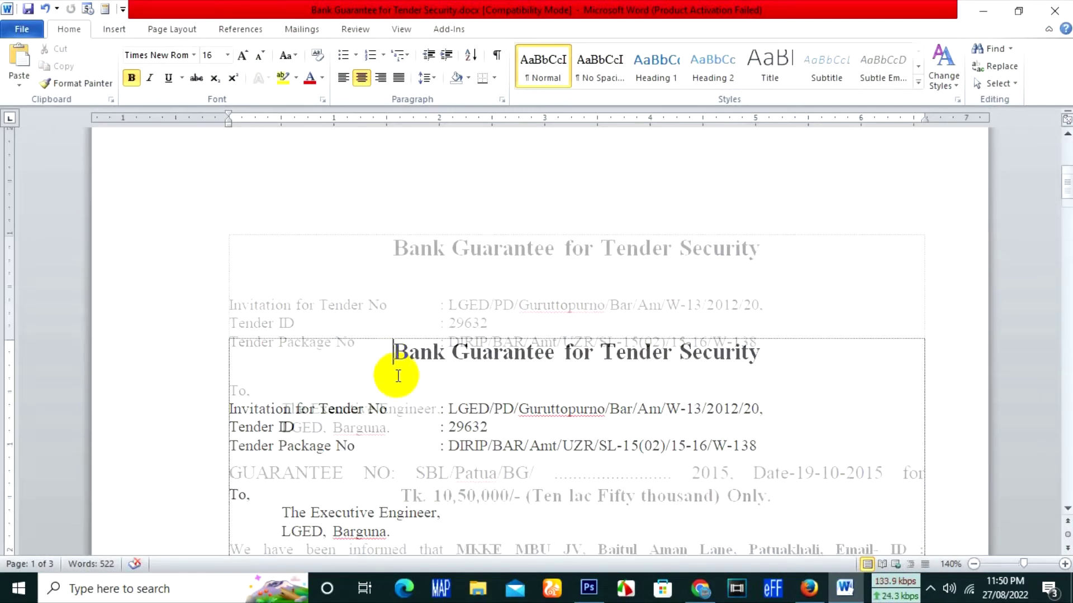
Step: Begin a Save As with PDF type and enable password encryption in the PDF options
click(23, 29)
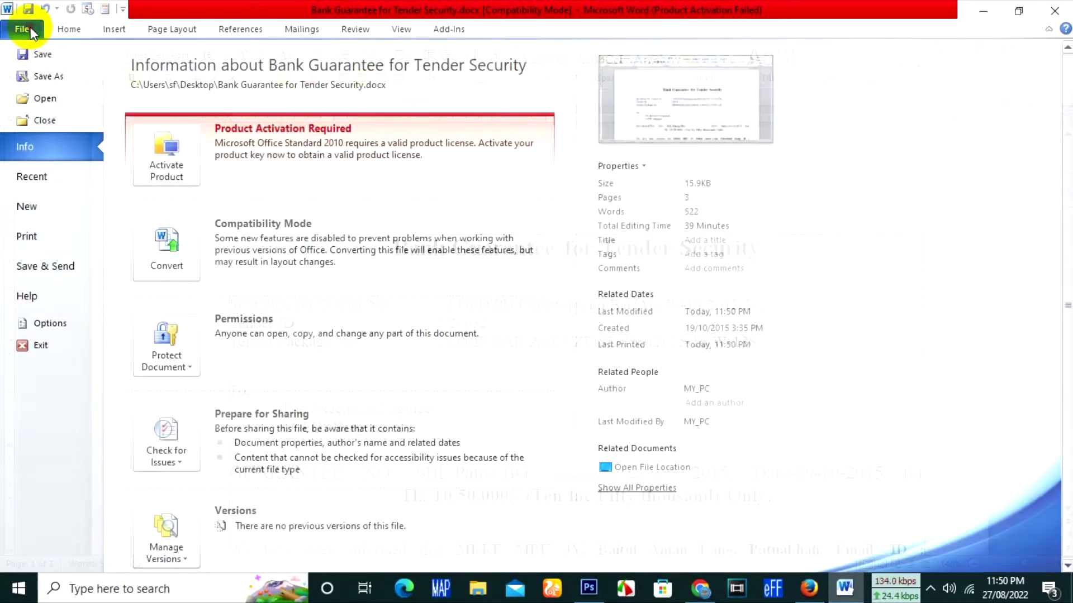
click(56, 78)
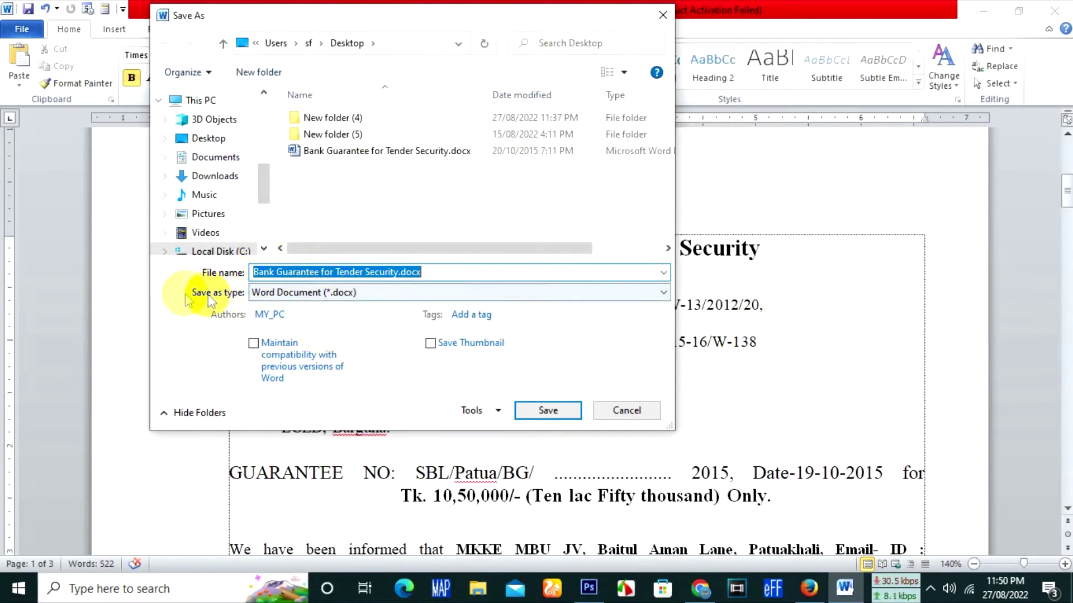
click(347, 292)
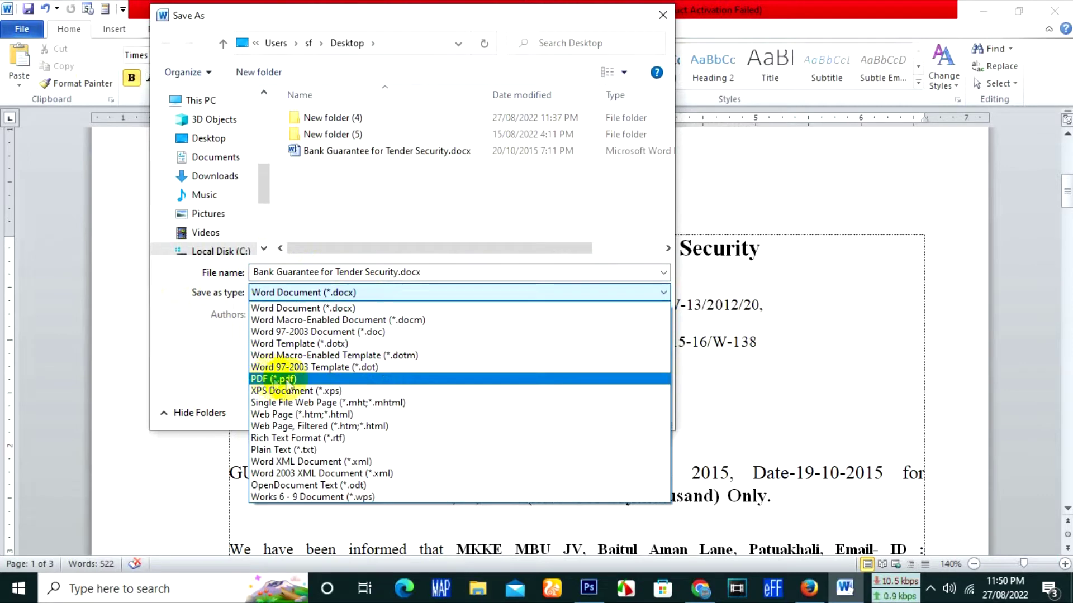
click(273, 380)
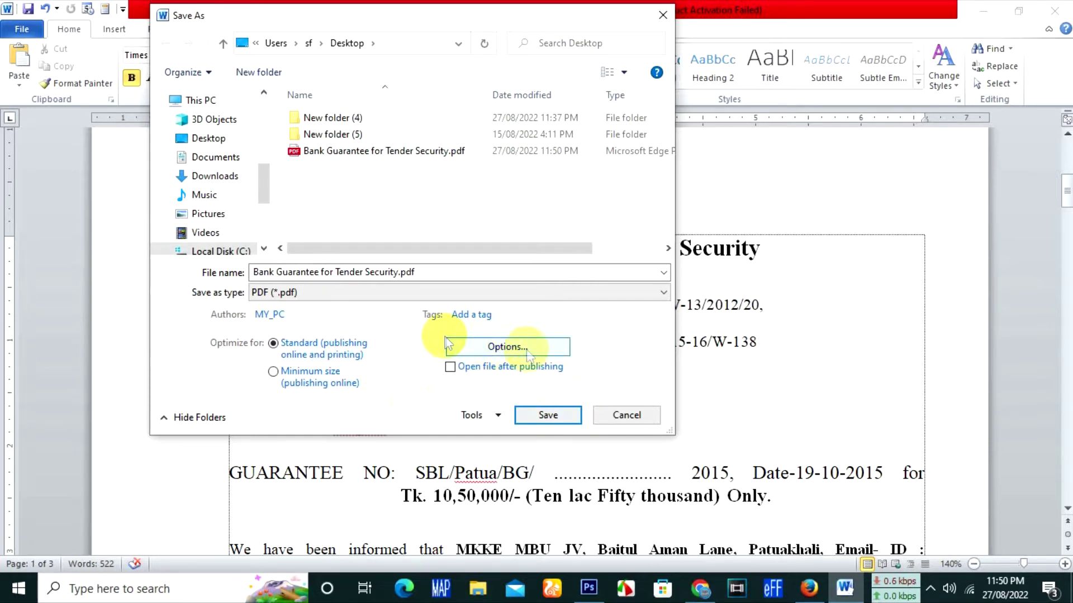
click(490, 348)
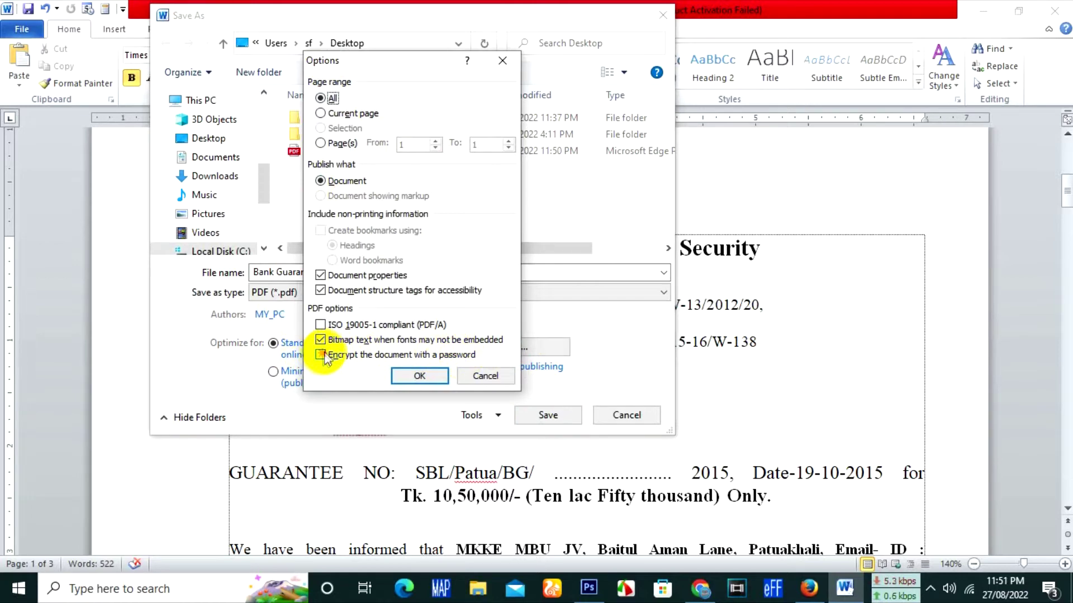
click(417, 376)
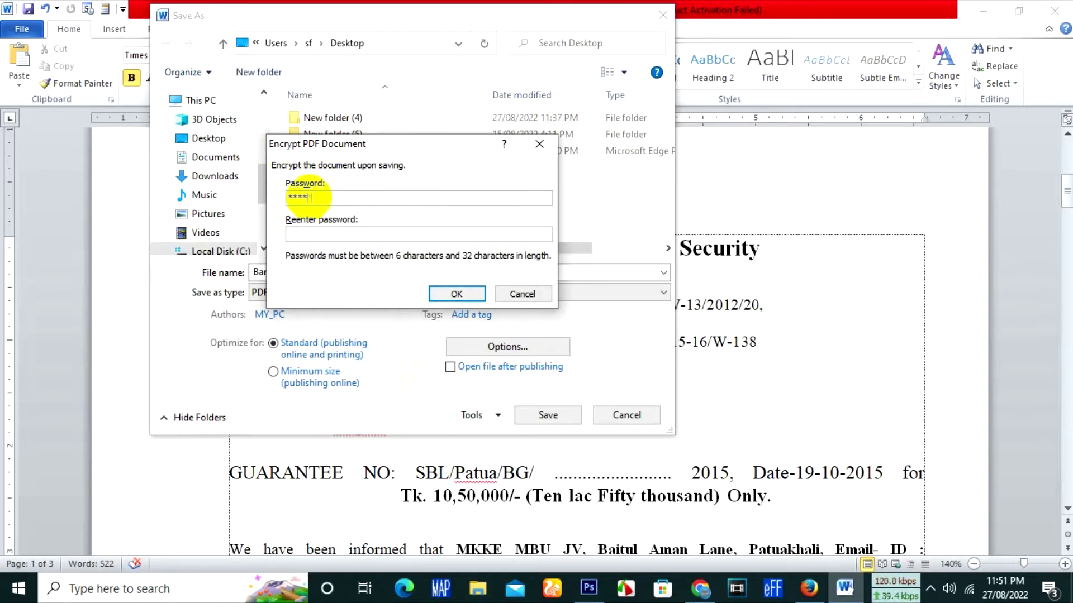
Step: Enter and confirm the PDF encryption password, returning to the Save As file name field
text(**)
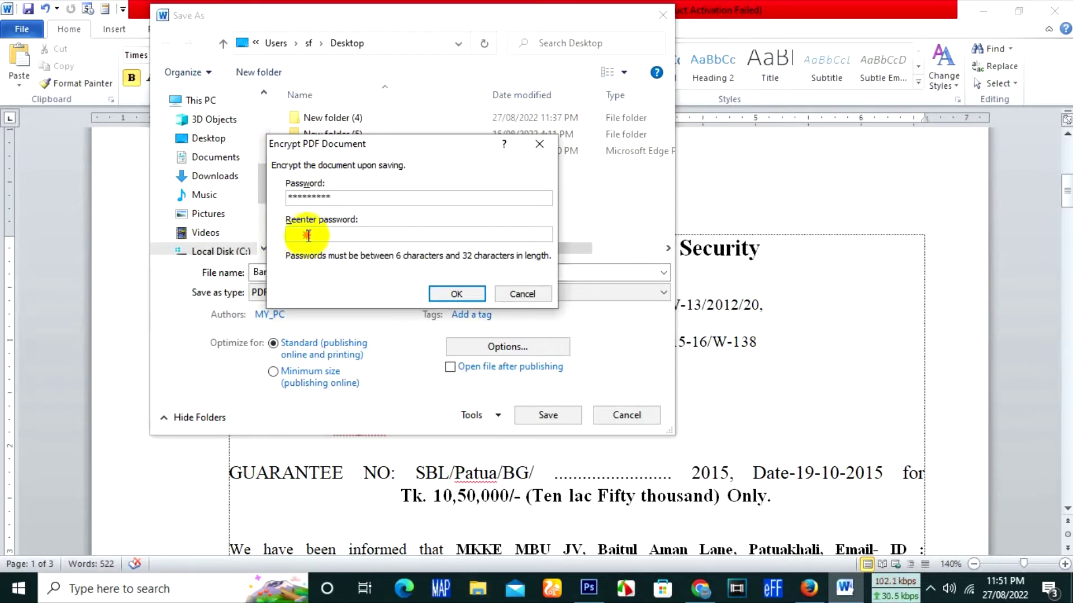
text(********)
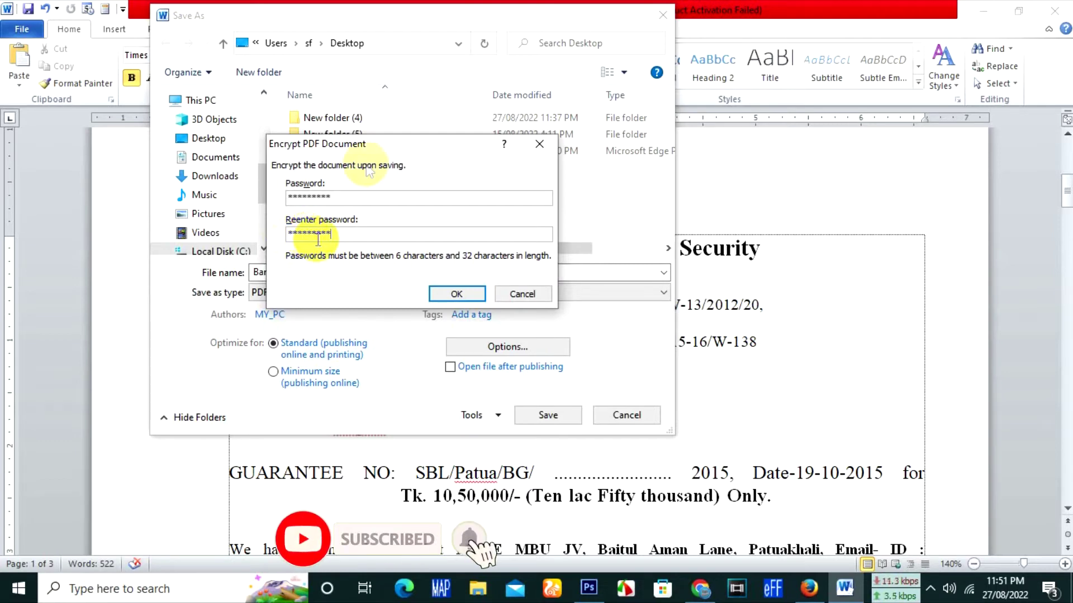
drag(368, 144, 294, 91)
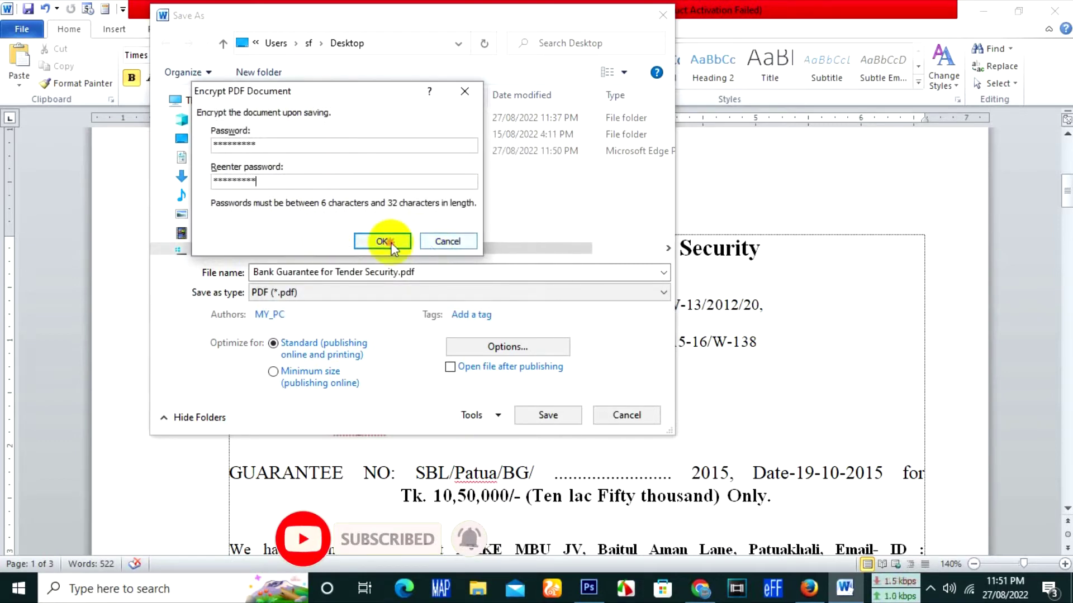
click(382, 242)
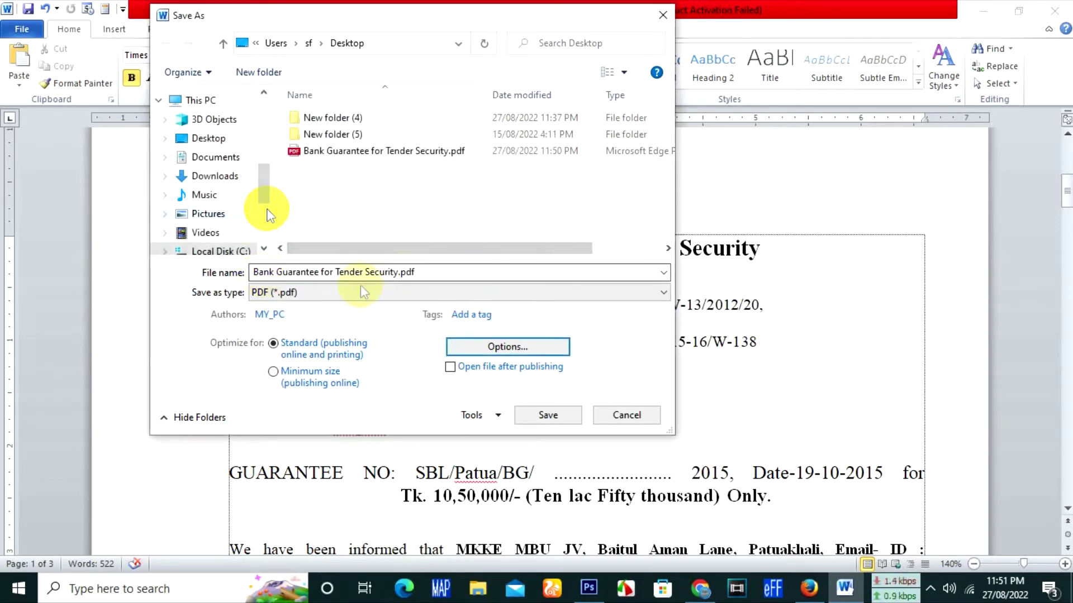
click(383, 272)
Step: Save the encrypted PDF as 'Bank Guarantee for Tender Security 2222.pdf' and close the document
triple_click(397, 272)
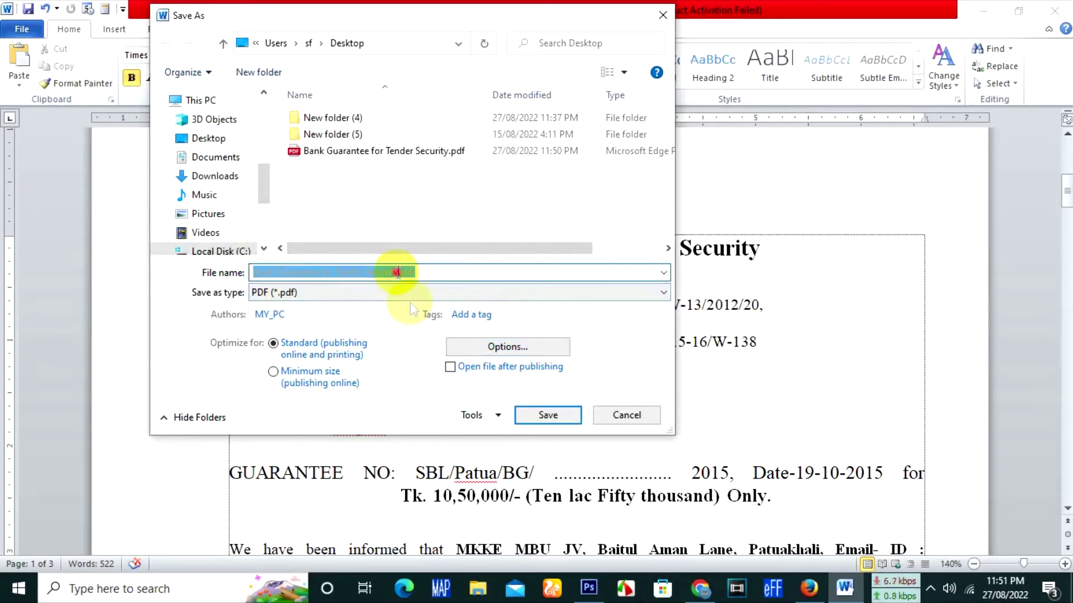
click(399, 272)
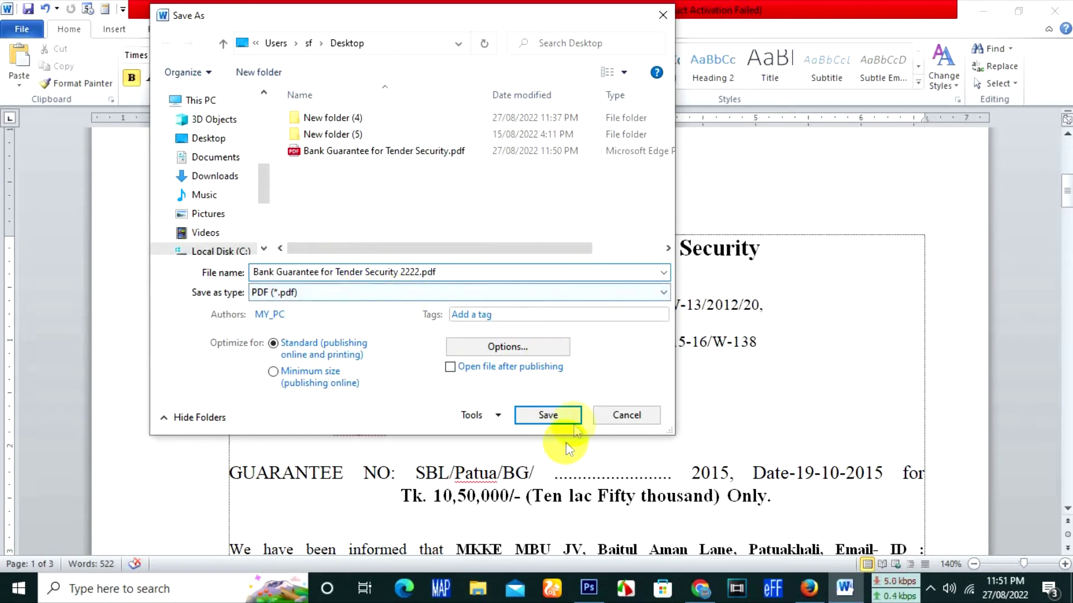
text(2222)
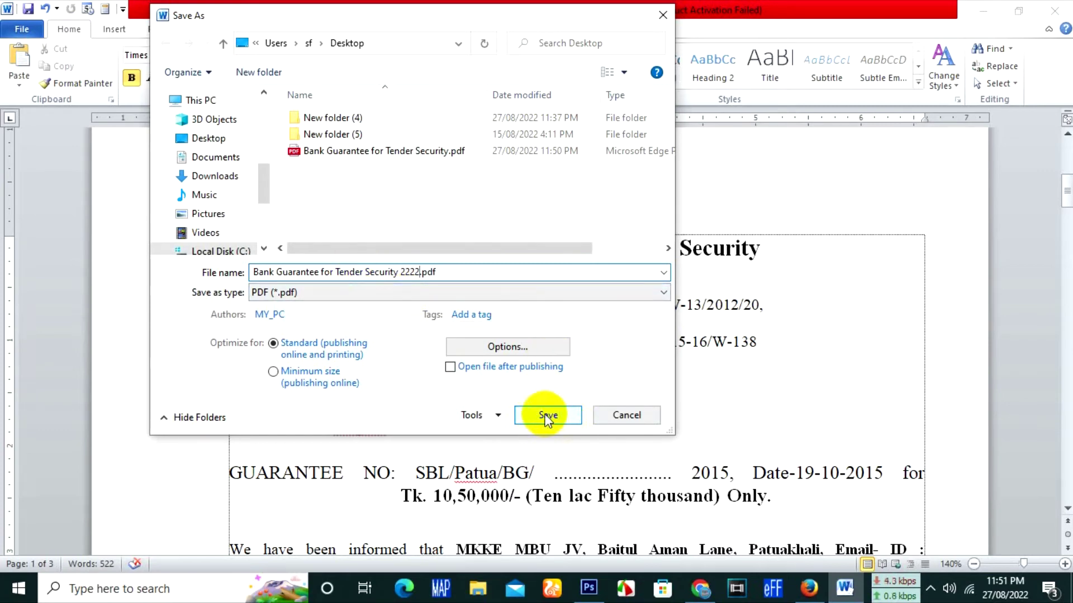
click(545, 415)
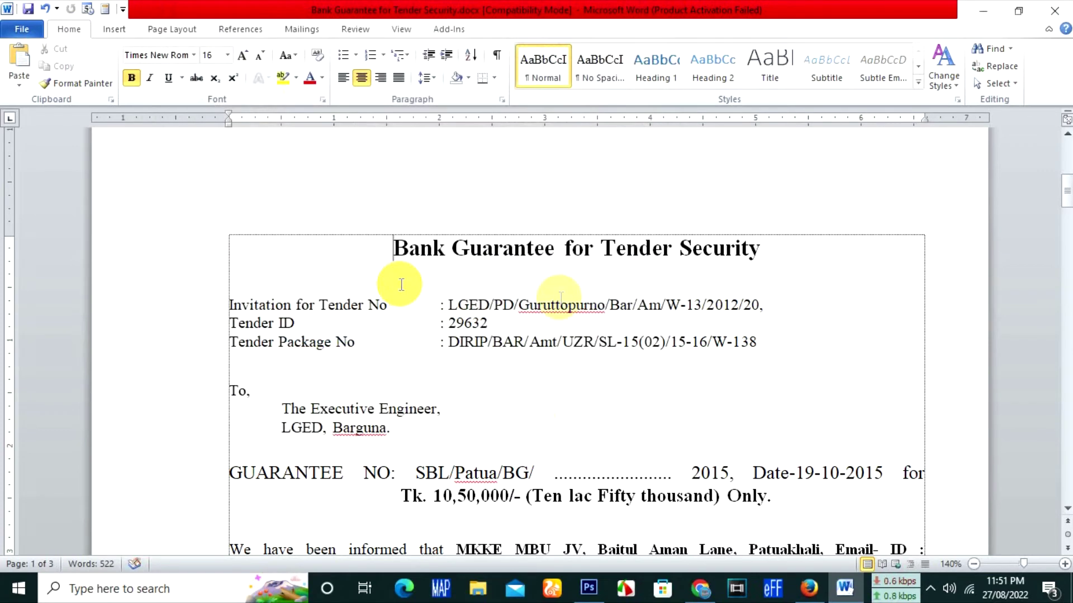
scroll(503, 306, down, 3)
scroll(503, 306, down, 3)
scroll(491, 306, down, 2)
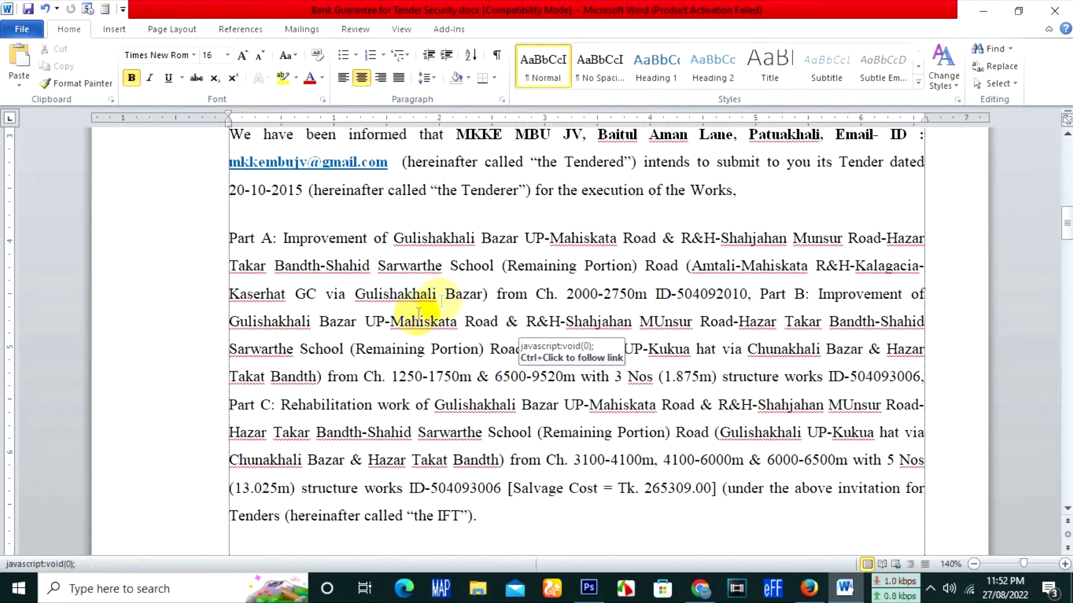
click(1054, 10)
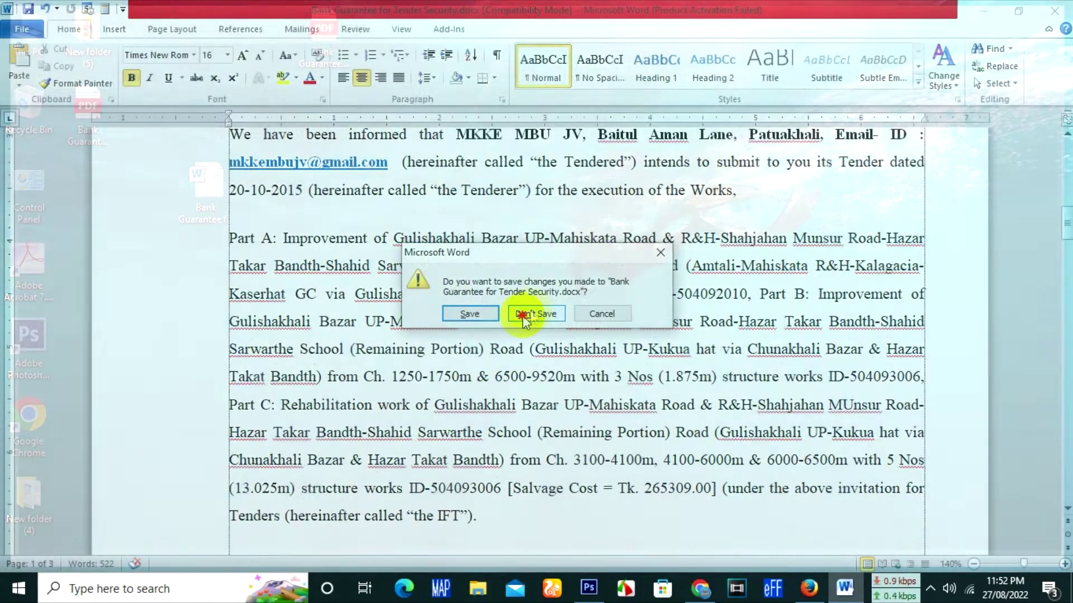
Step: Close Word without saving, then open 'Bank Guarantee for Tender Security 2222.pdf' from mid-desktop
click(528, 314)
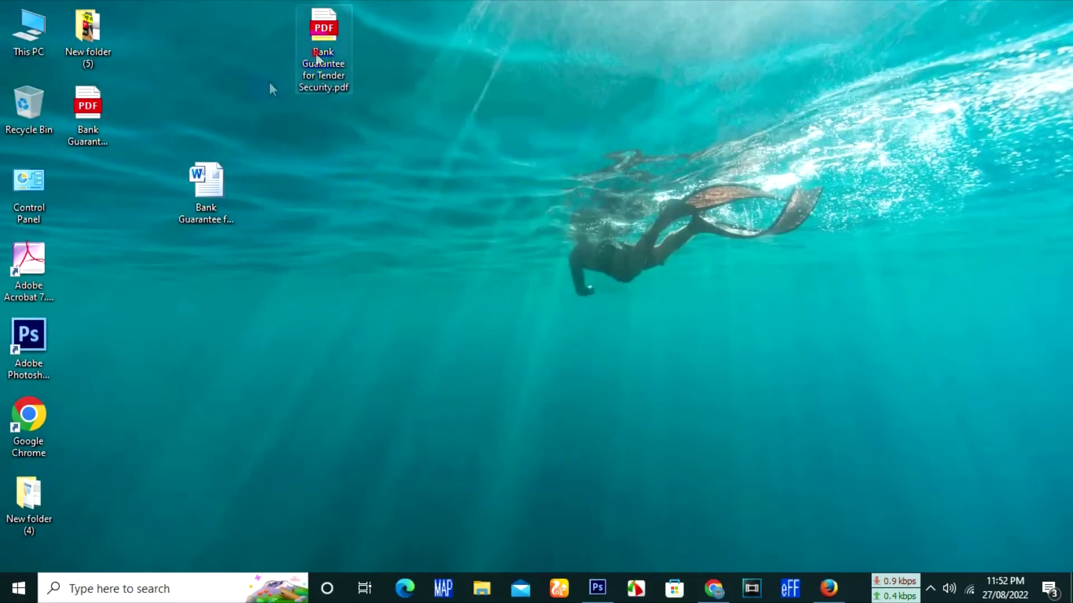
drag(88, 106, 444, 270)
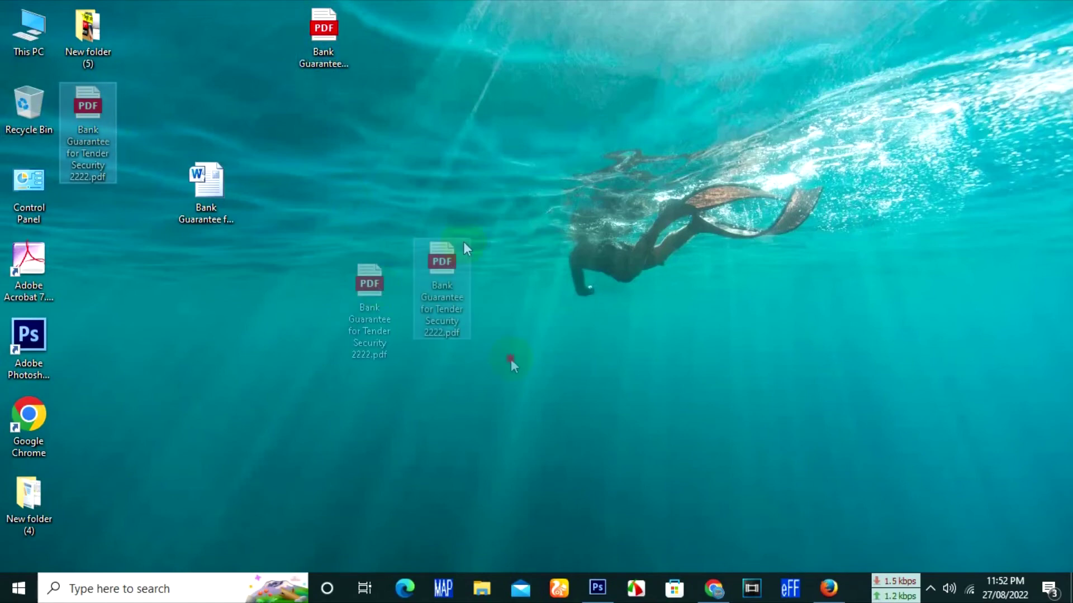
double_click(443, 263)
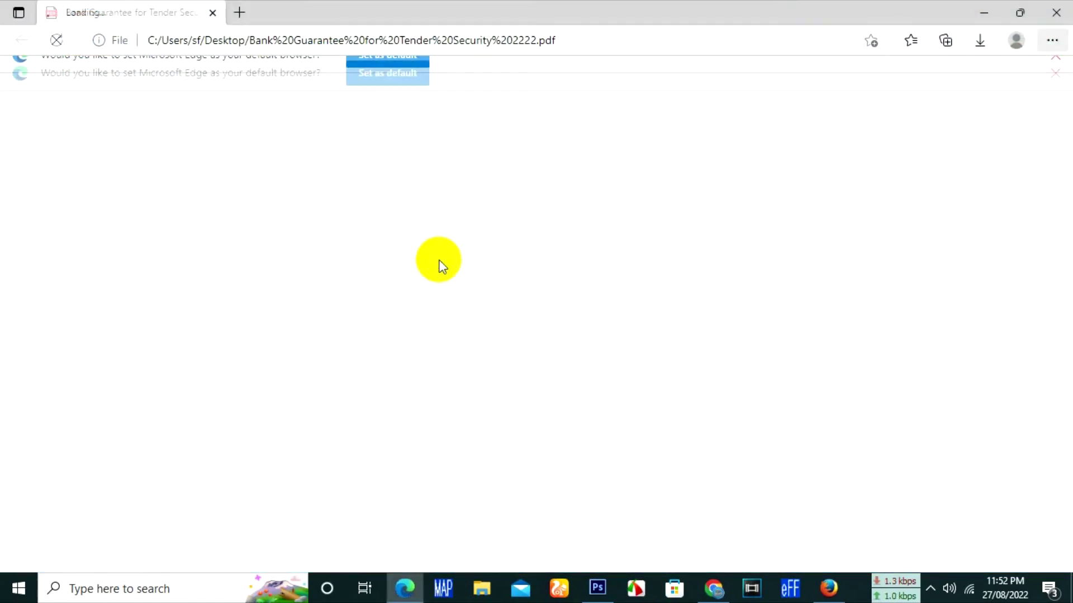
click(506, 302)
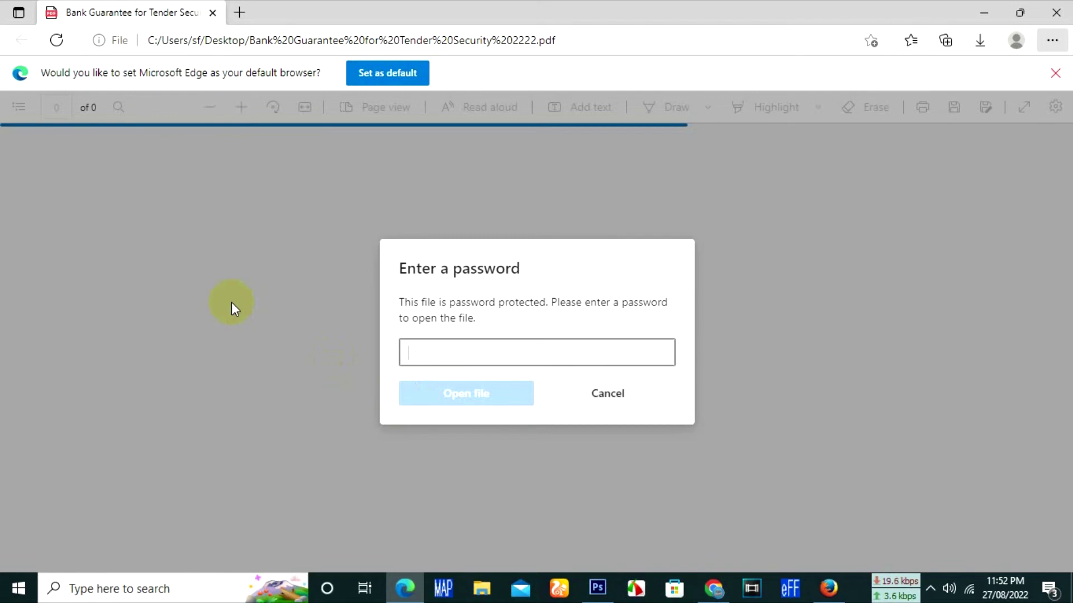
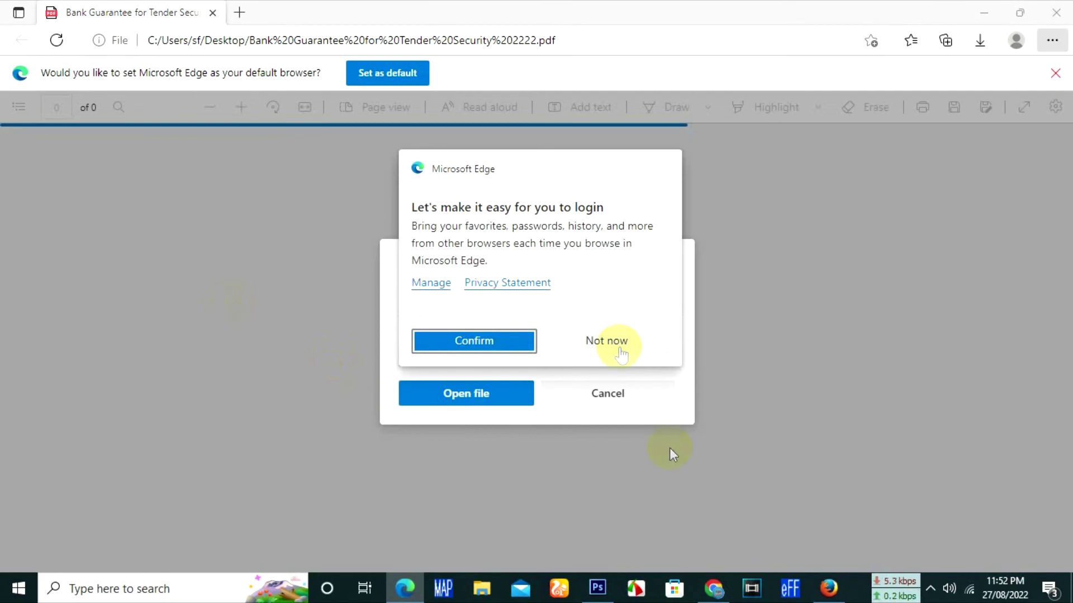
Step: Dismiss the sign-in popup, enter the correct PDF password, and open the file to page 1 of 3
click(617, 343)
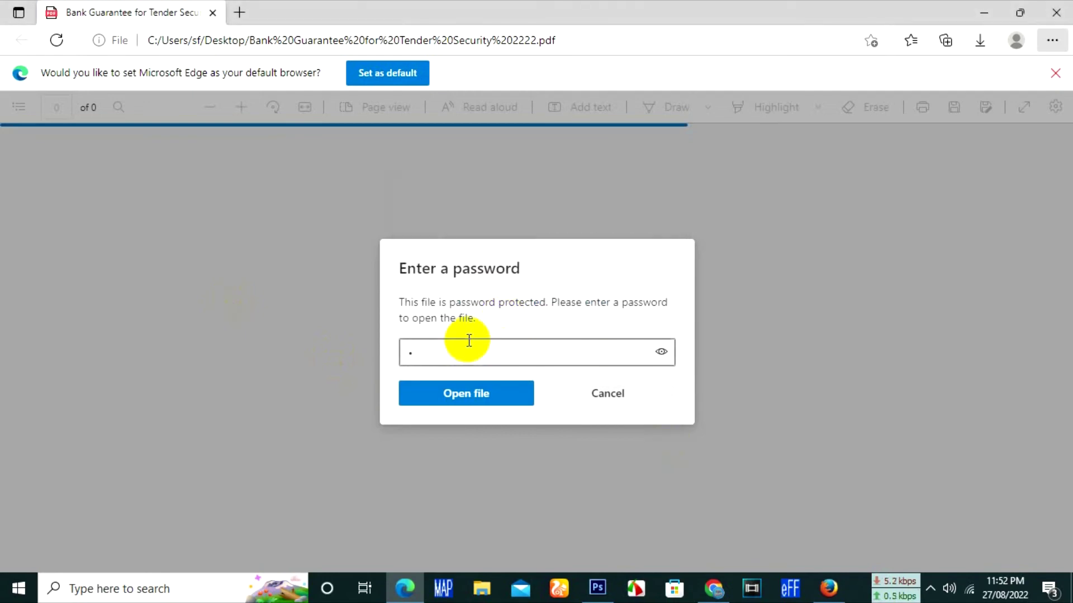
key(BackSpace)
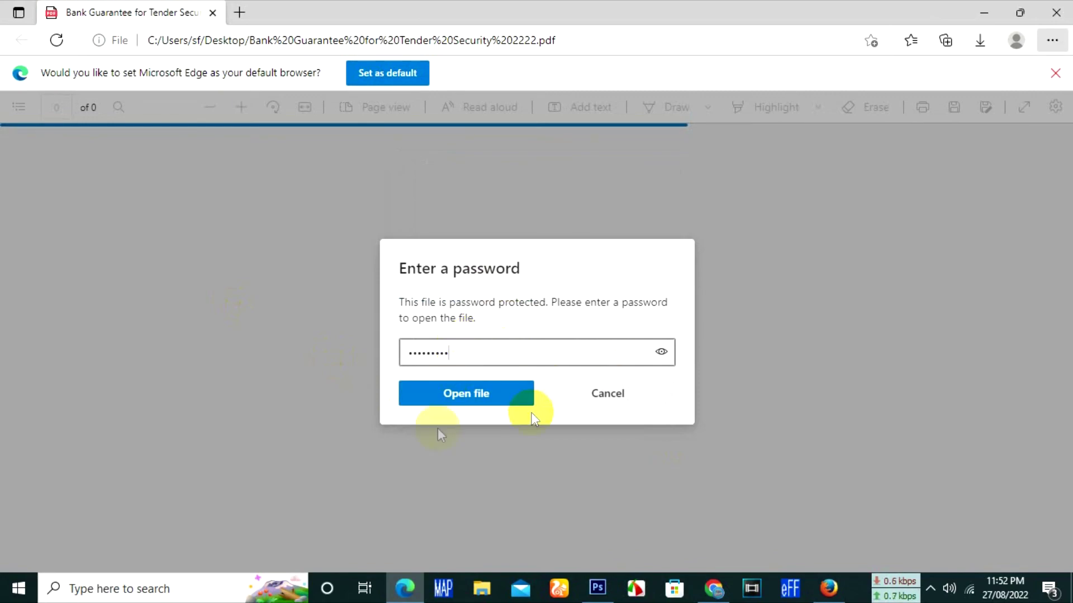
click(454, 398)
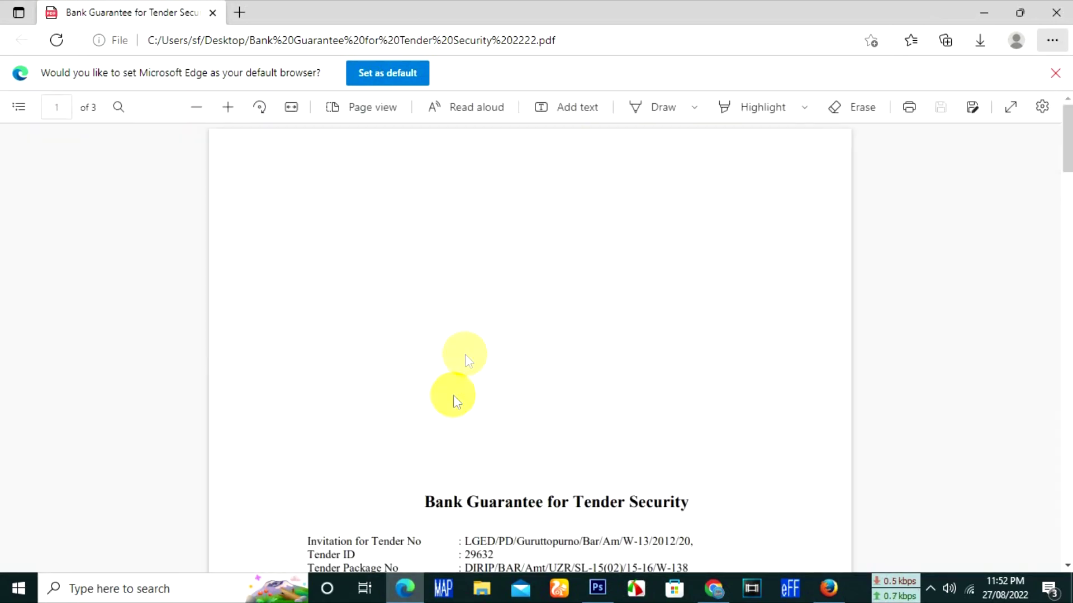
scroll(464, 357, down, 5)
scroll(464, 358, down, 5)
scroll(465, 357, down, 5)
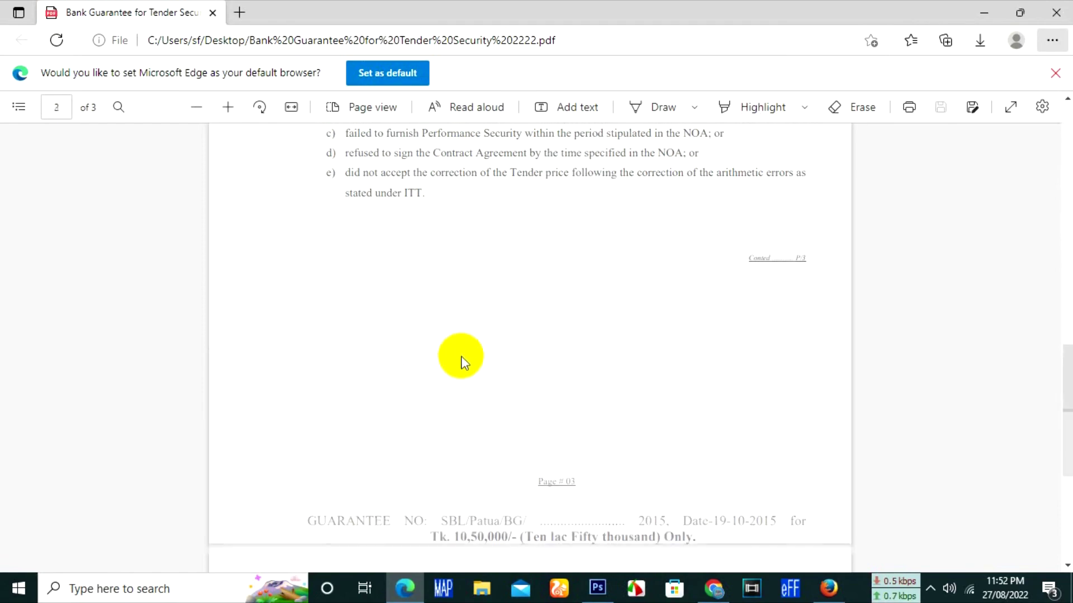
scroll(461, 356, down, 5)
scroll(491, 371, down, 3)
scroll(618, 391, up, 3)
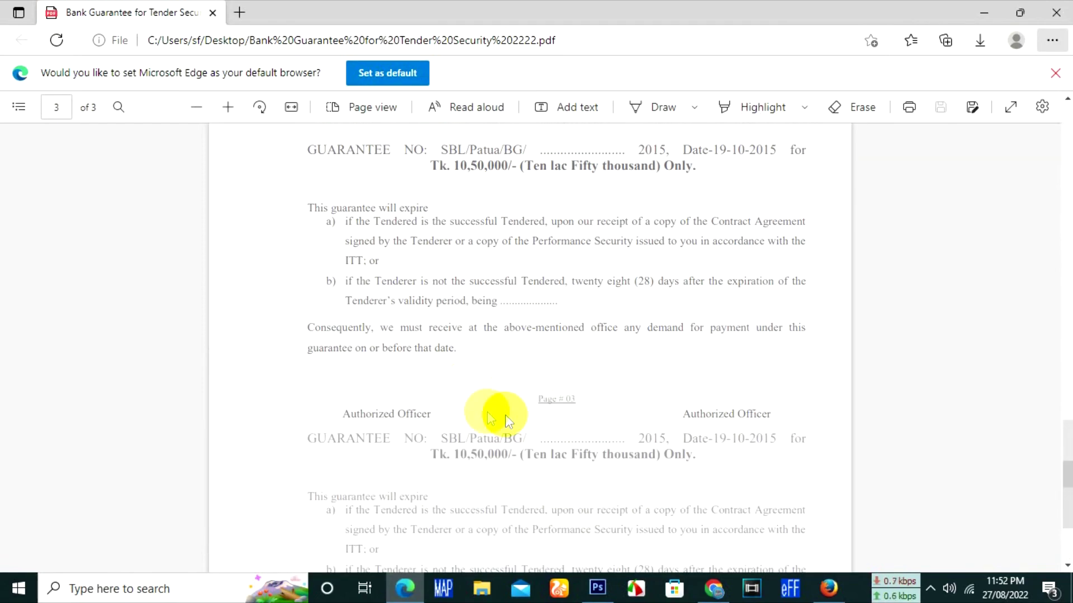
scroll(505, 415, up, 3)
scroll(487, 415, up, 2)
scroll(598, 424, up, 3)
scroll(586, 421, up, 3)
scroll(455, 391, up, 3)
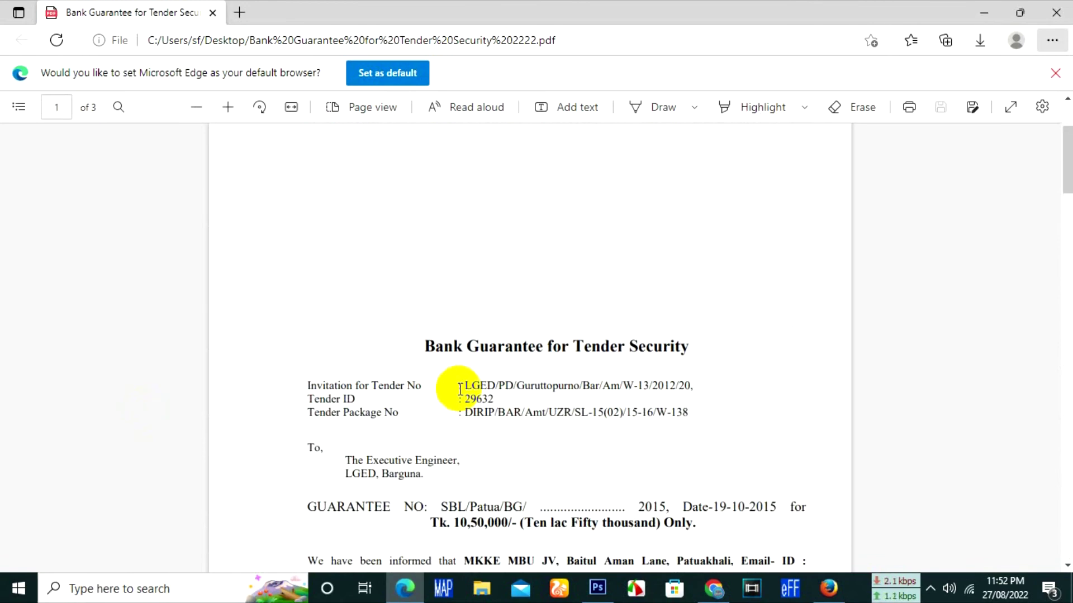